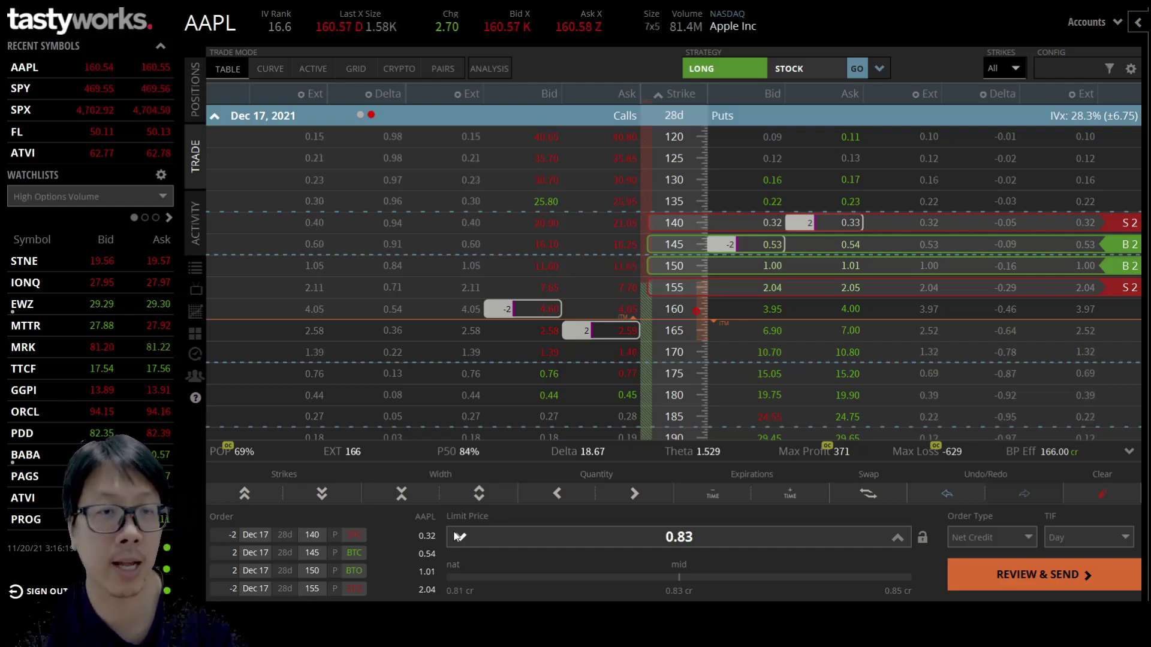
# - Bring up the one-year daily AAPL chart with its three EMAs and Full Stochastic
pyautogui.click(195, 312)
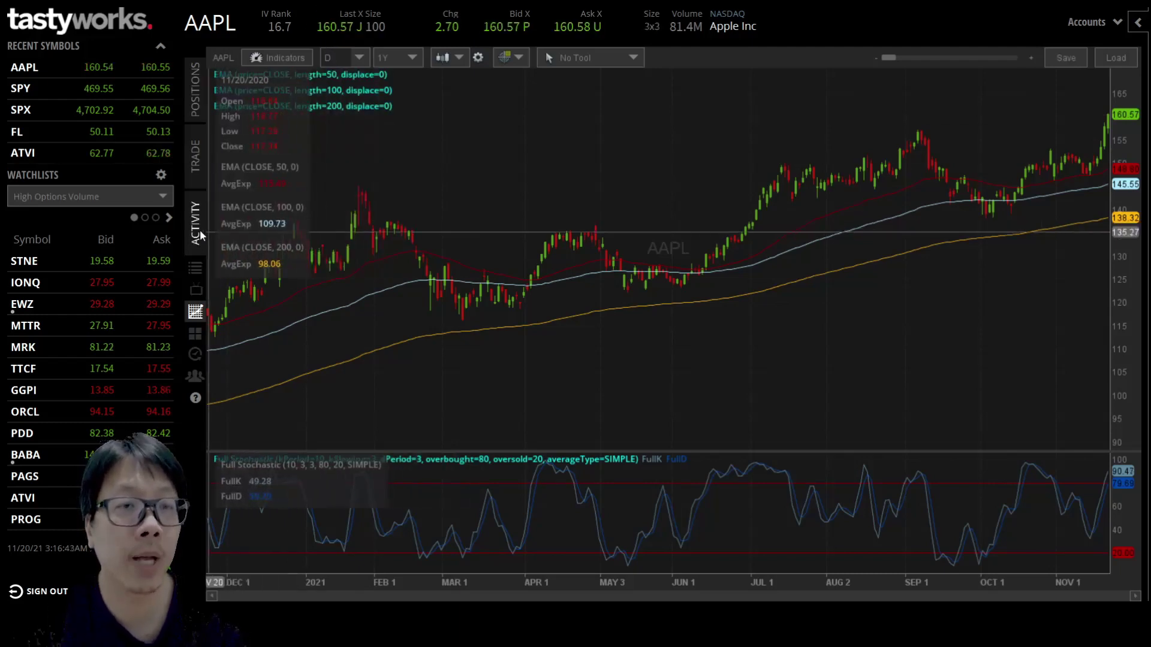
# - Lower the net credit limit on the four-leg December 17 AAPL put roll to 0.81
pyautogui.click(201, 163)
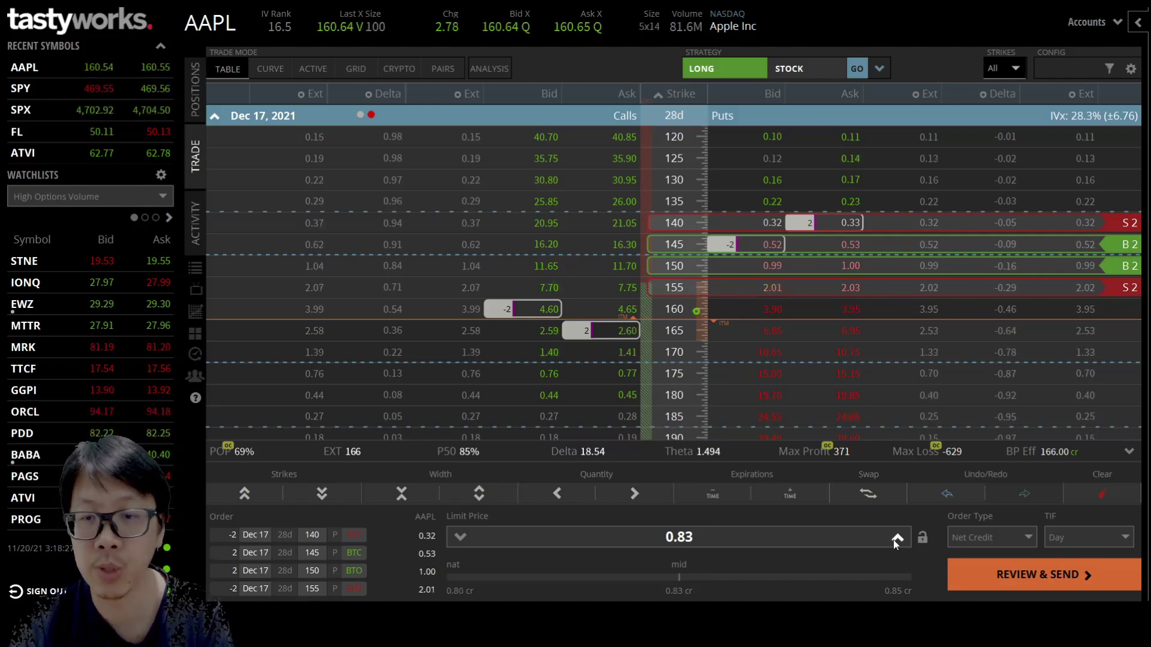
pyautogui.click(1017, 575)
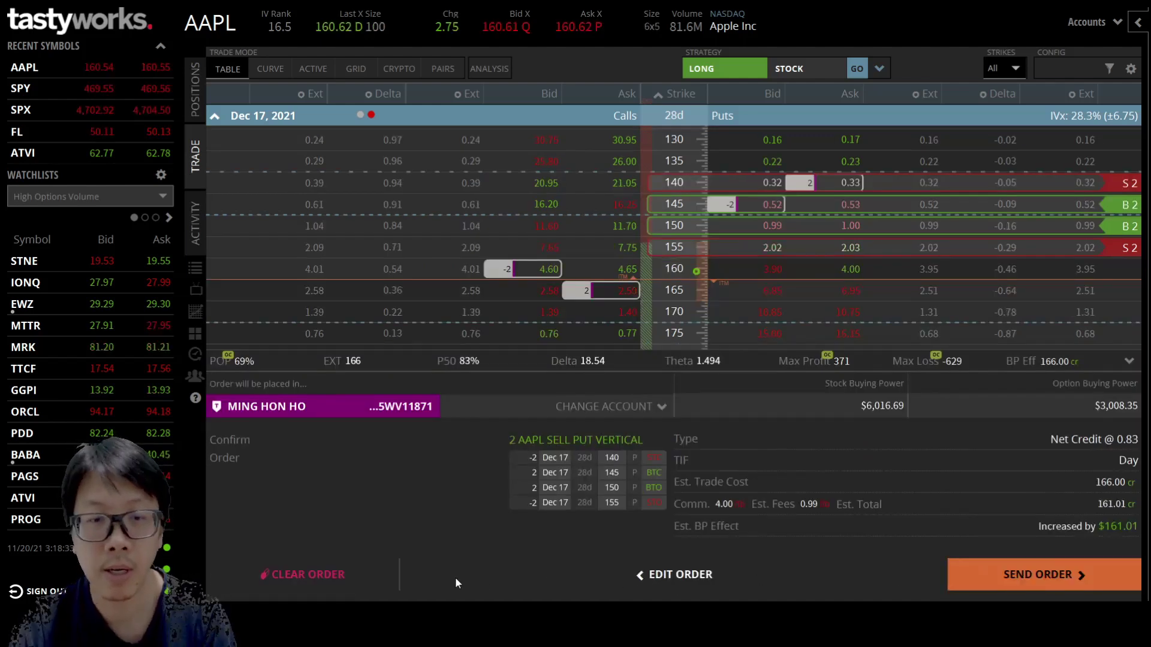
pyautogui.click(670, 579)
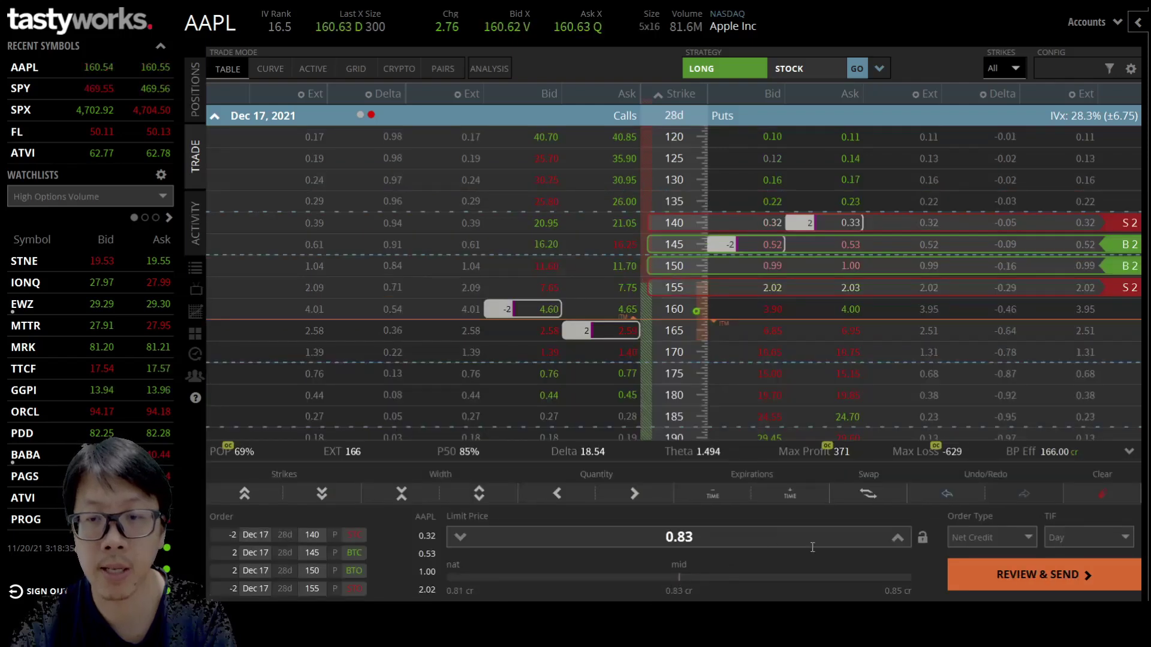
pyautogui.click(462, 538)
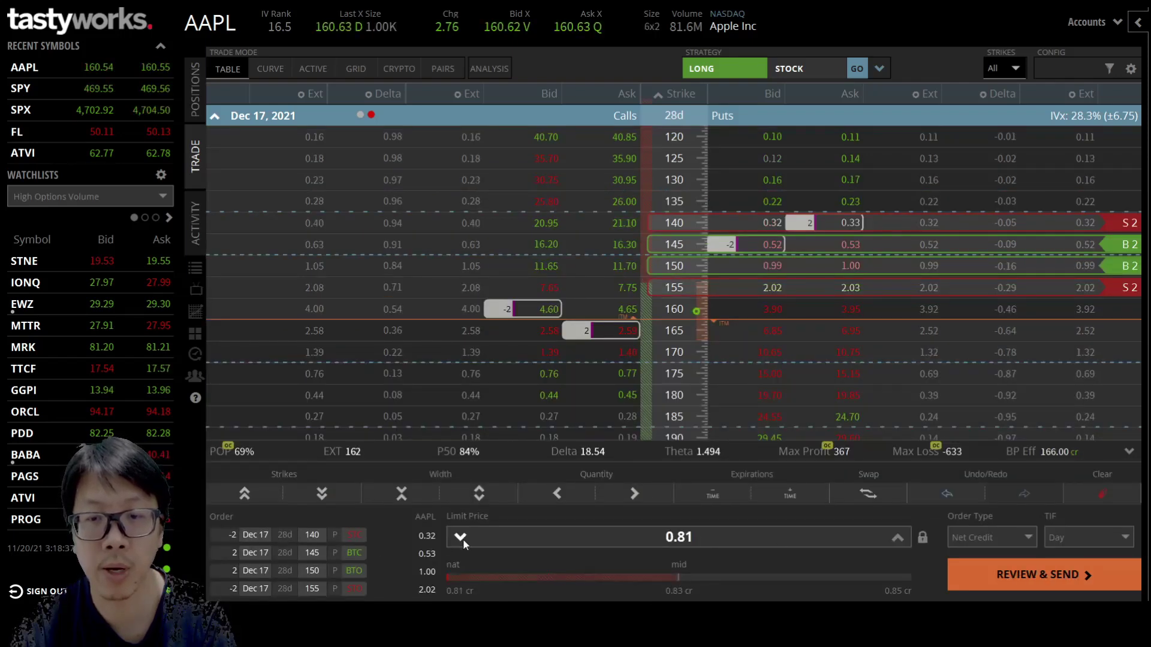
# - Review and submit the revised roll, opening the December 17 155/150 put spread
pyautogui.click(1019, 576)
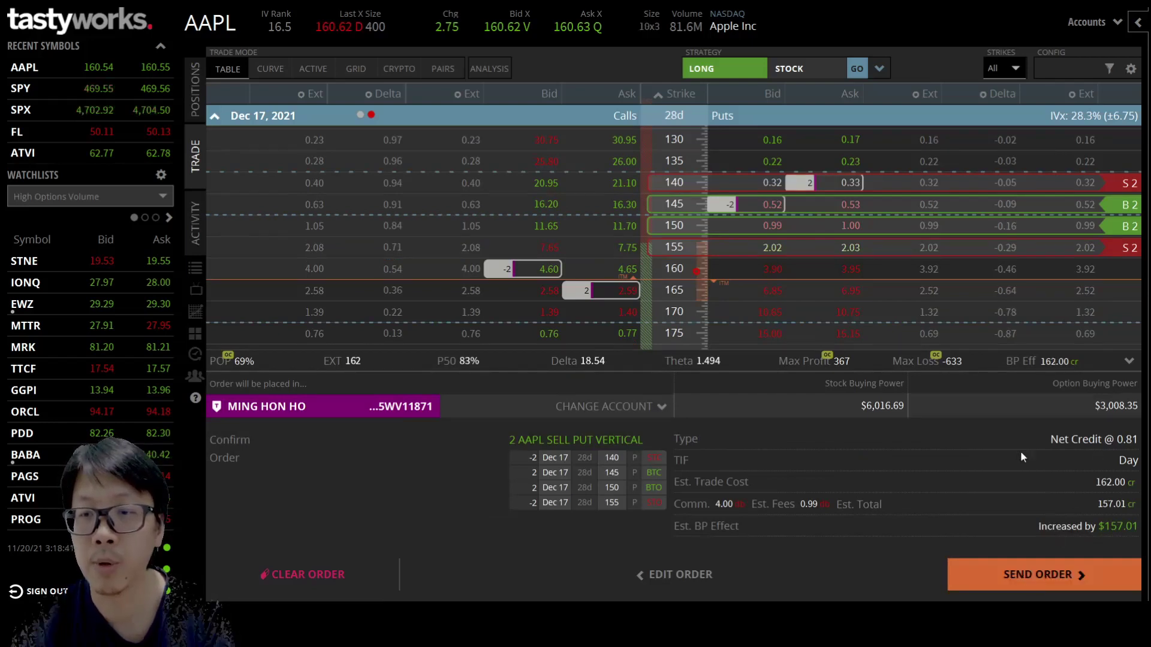
pyautogui.click(1043, 575)
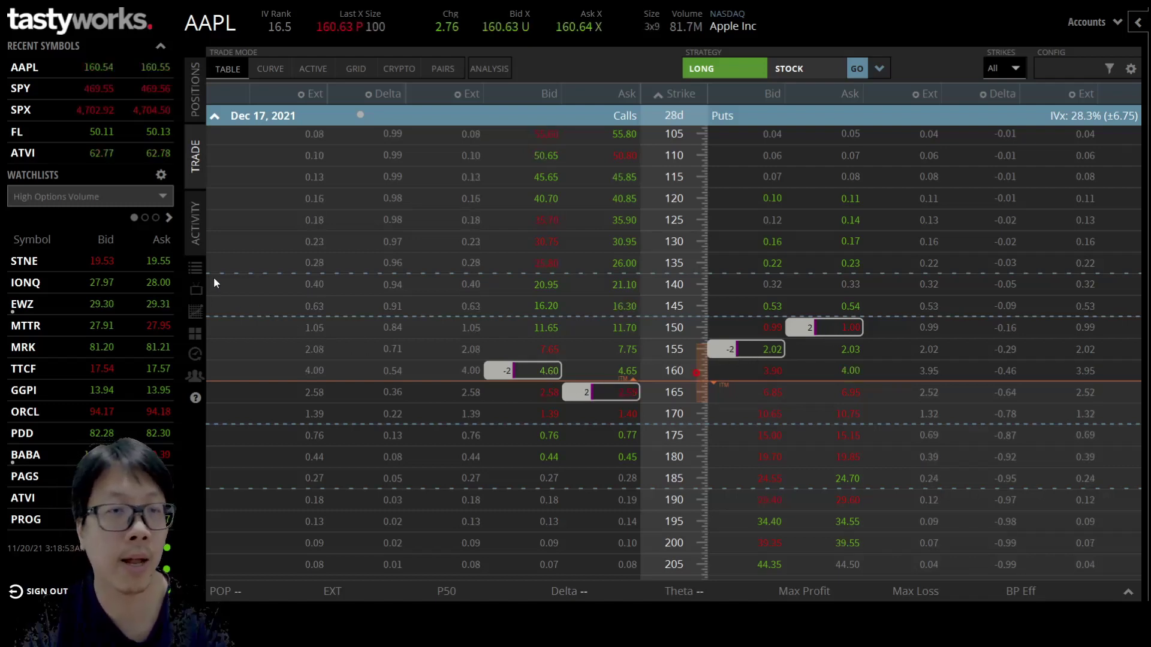
# - Show the AAPL position's P/L curve under Analysis with the controls panel hidden
pyautogui.click(496, 70)
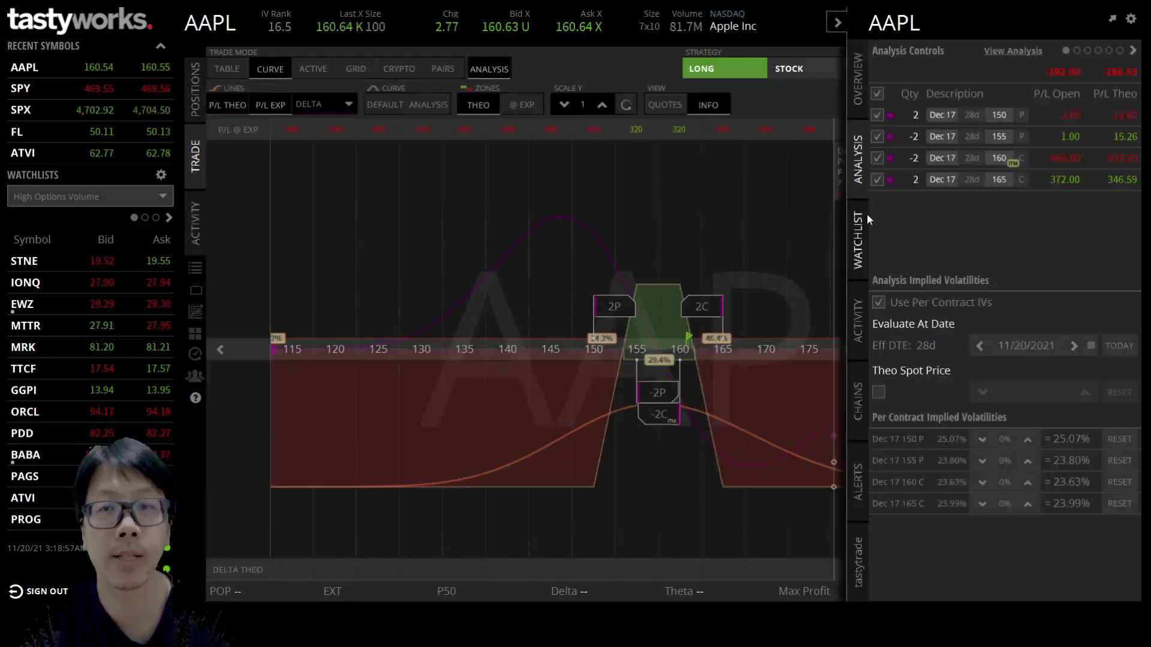
pyautogui.click(836, 21)
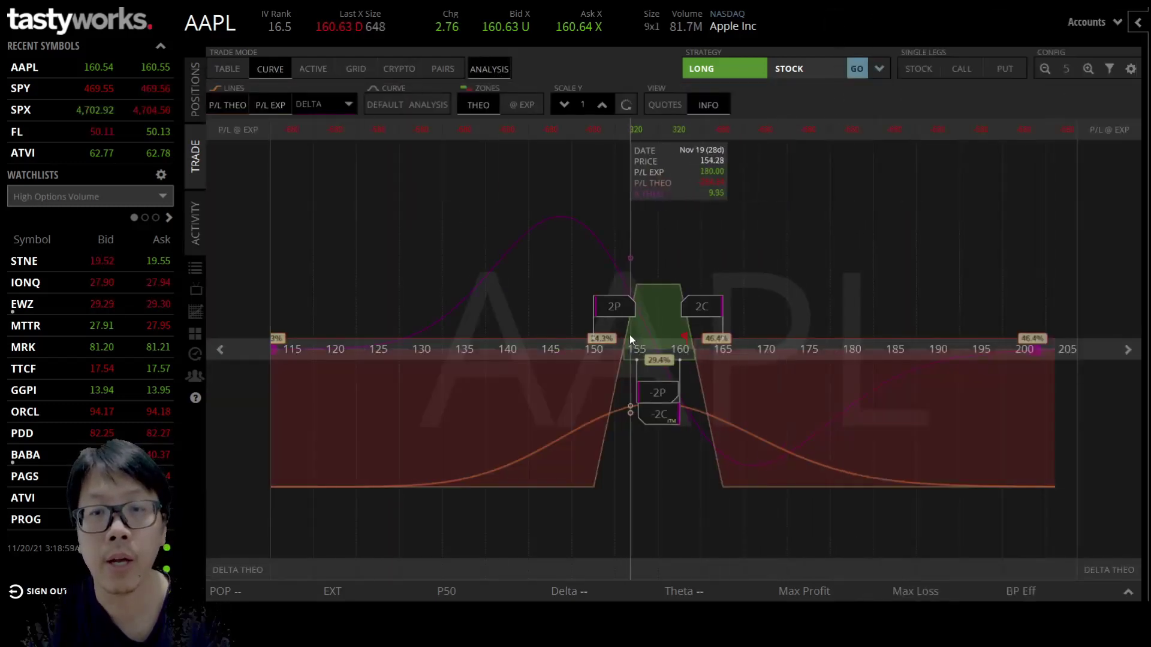